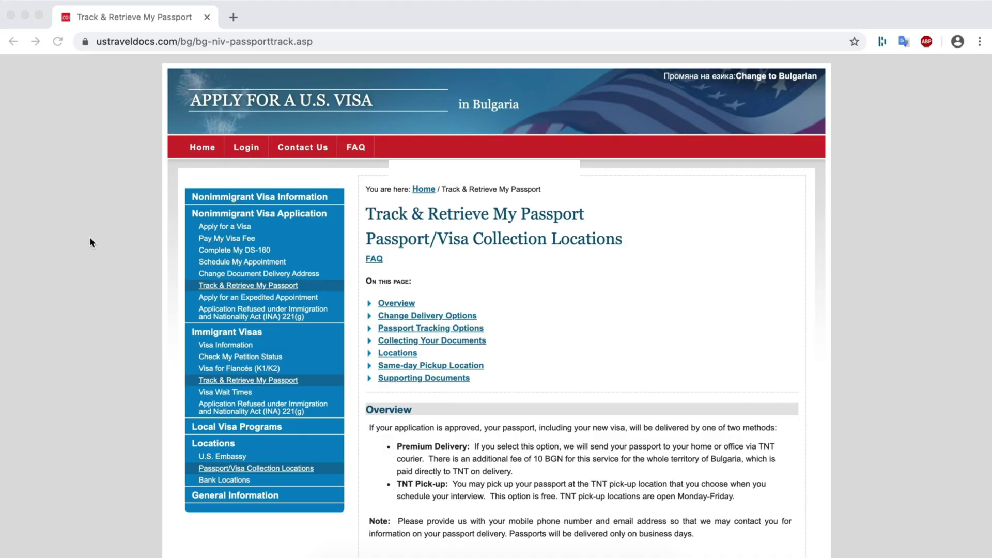
Autofill the saved passport number on the tracking page and the saved Discover card at Best Buy checkout.
{"action": "scroll", "coordinate": [88, 238], "scroll_direction": "down", "scroll_amount": 8}
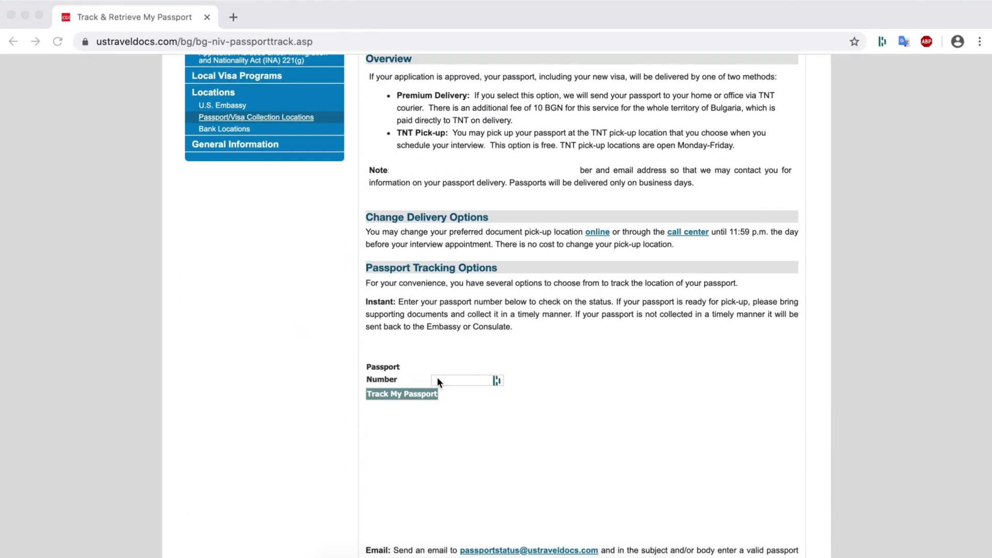
{"action": "left_click", "coordinate": [437, 381]}
{"action": "left_click", "coordinate": [477, 449]}
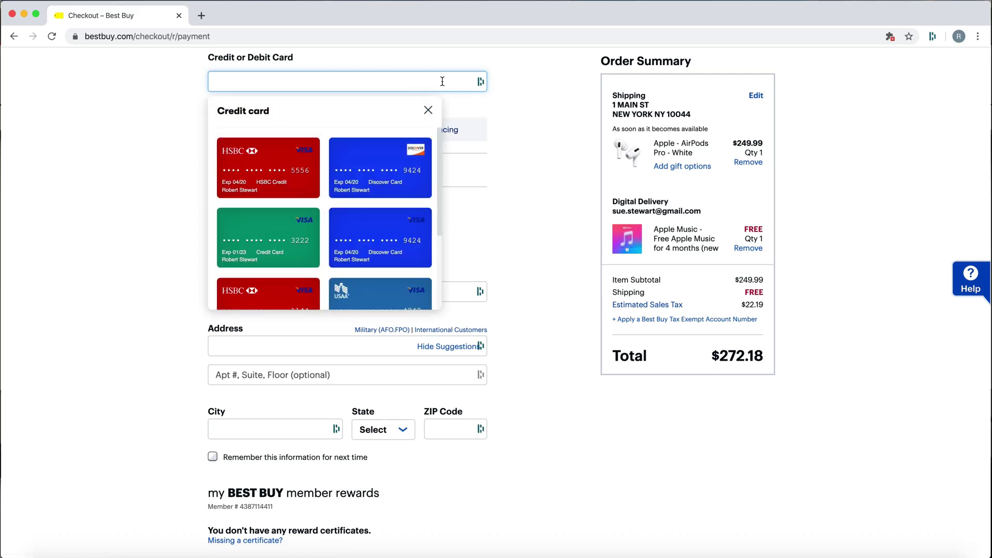
{"action": "left_click", "coordinate": [375, 160]}
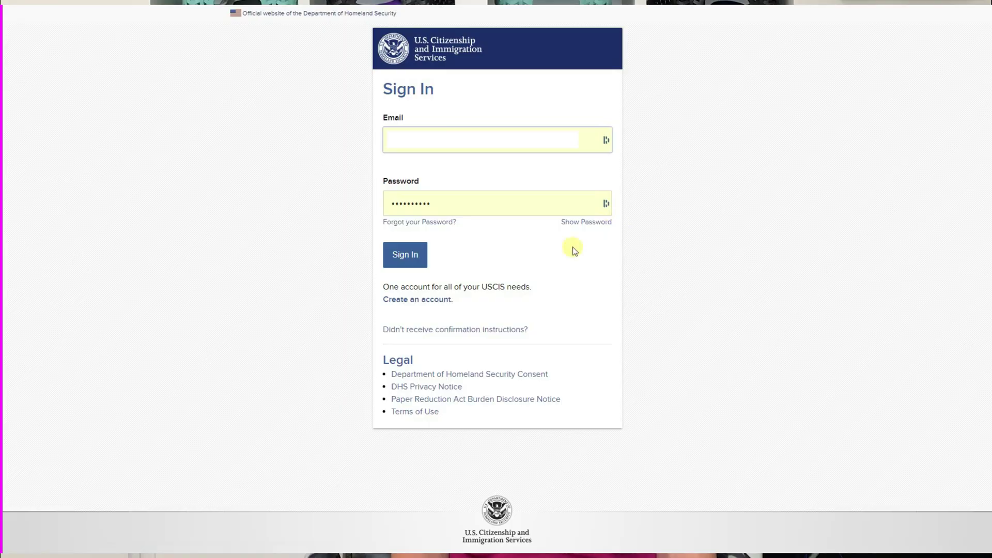
Submit the saved email and password, ready the verification code field, and sign in.
{"action": "left_click", "coordinate": [407, 262]}
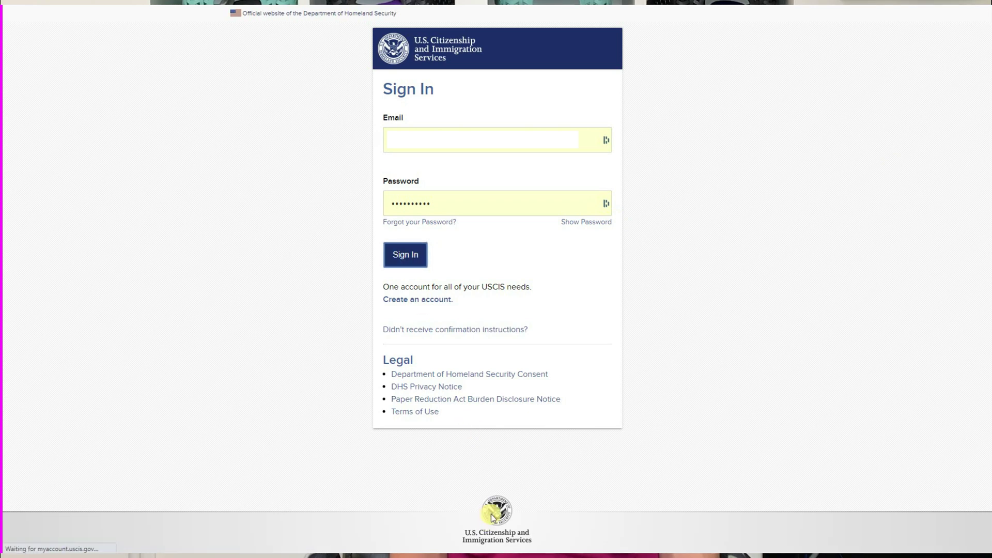
{"action": "left_click", "coordinate": [458, 369]}
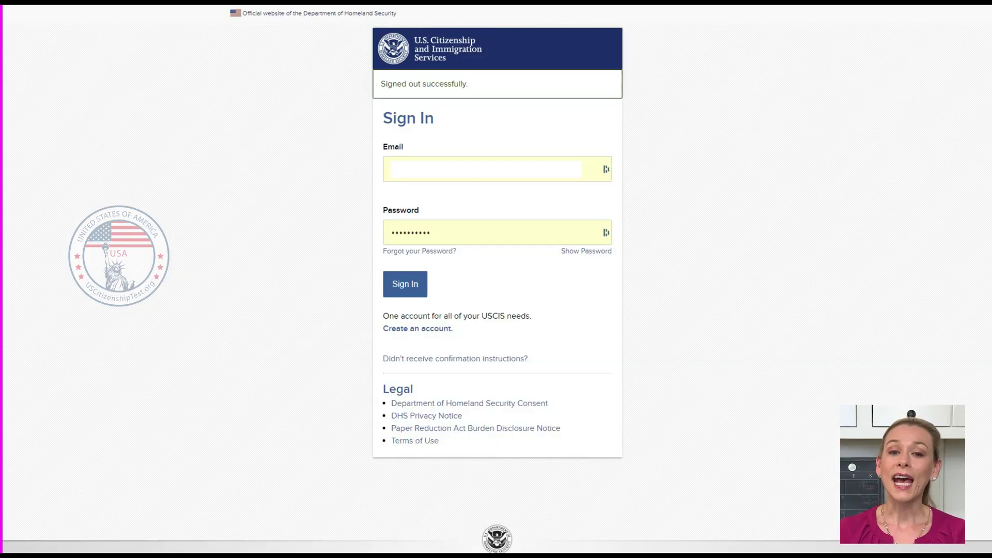
{"action": "left_click", "coordinate": [406, 283]}
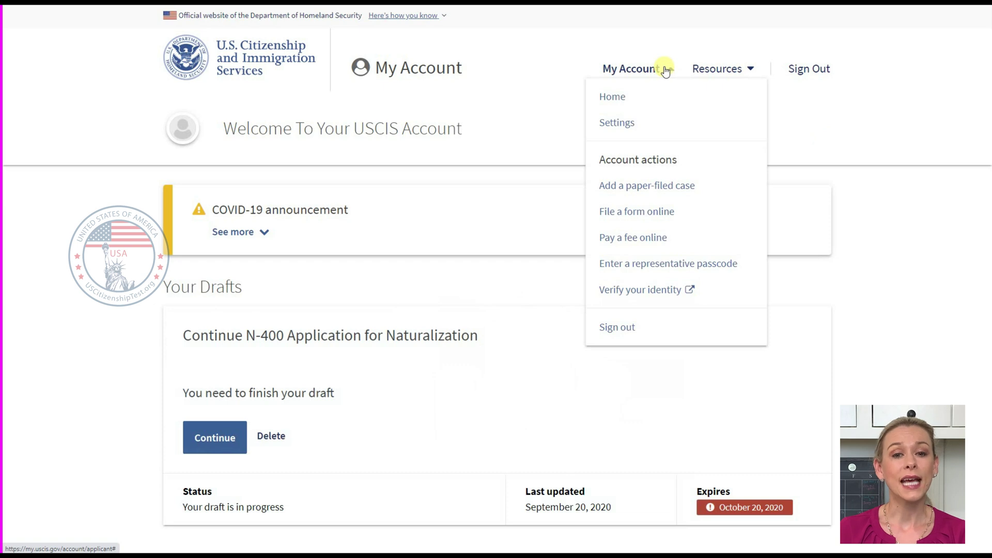
Open account settings, go to Edit Account, and start editing the primary email address.
{"action": "left_click", "coordinate": [627, 128]}
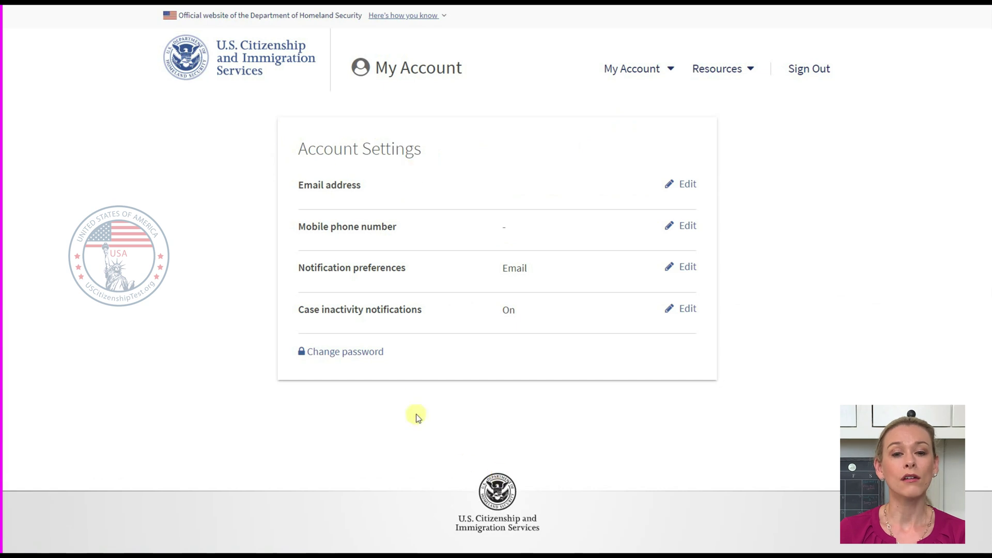
{"action": "left_click", "coordinate": [371, 354]}
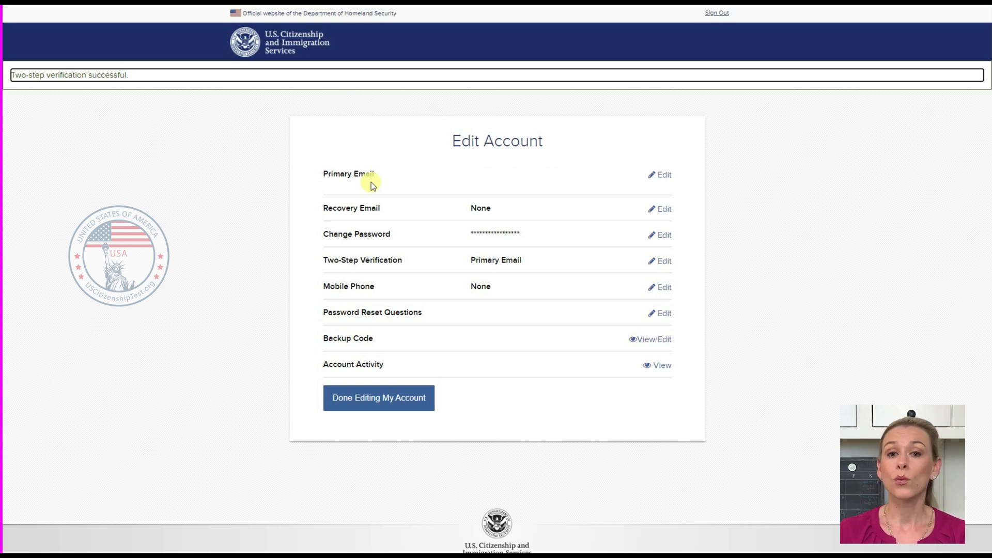
{"action": "left_click", "coordinate": [668, 177]}
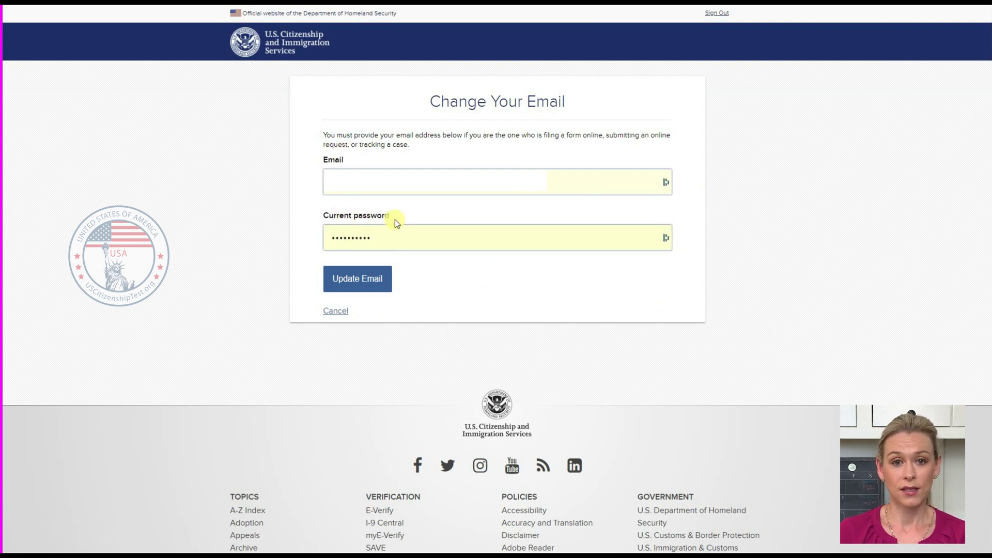
Save the primary email update, then open and submit the recovery email form.
{"action": "left_click", "coordinate": [373, 285]}
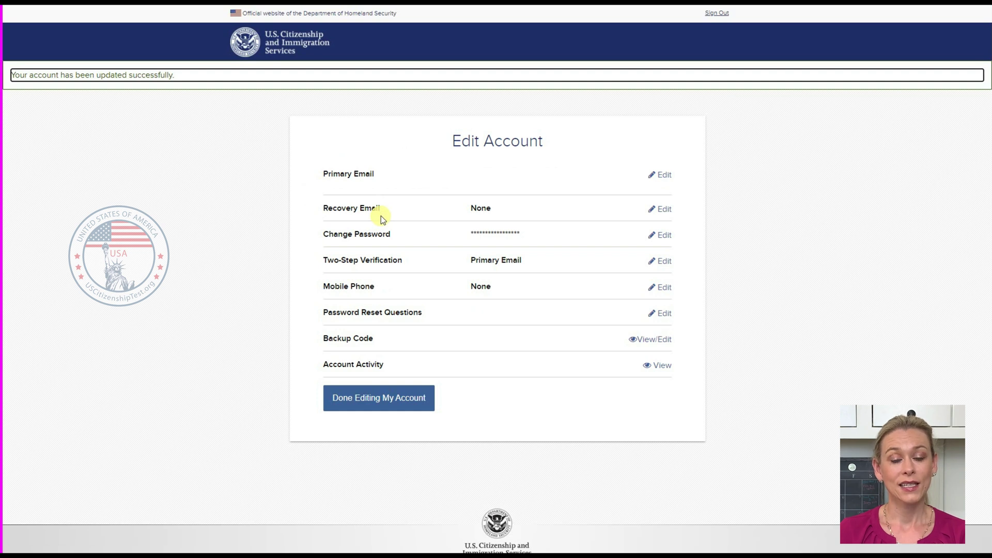
{"action": "left_click", "coordinate": [667, 211]}
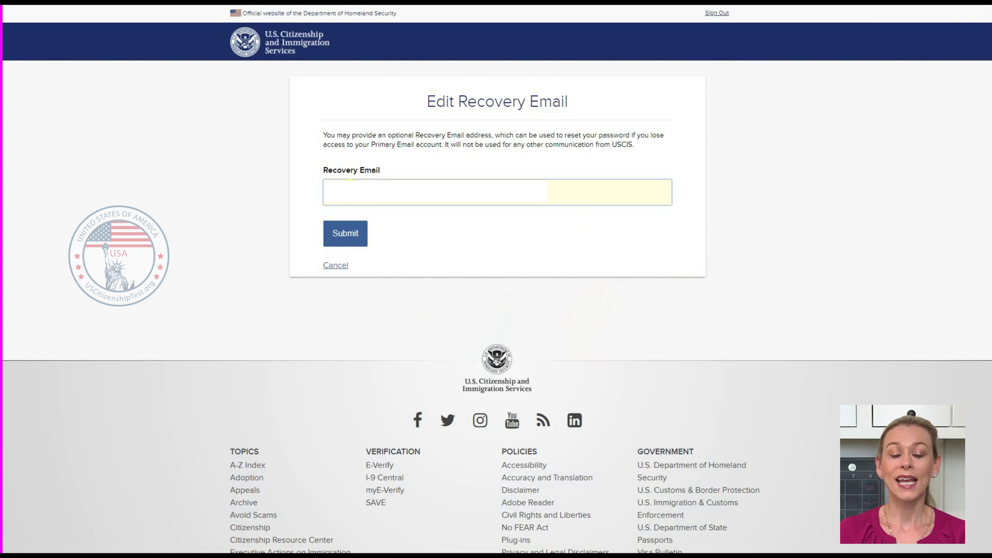
{"action": "left_click", "coordinate": [346, 240]}
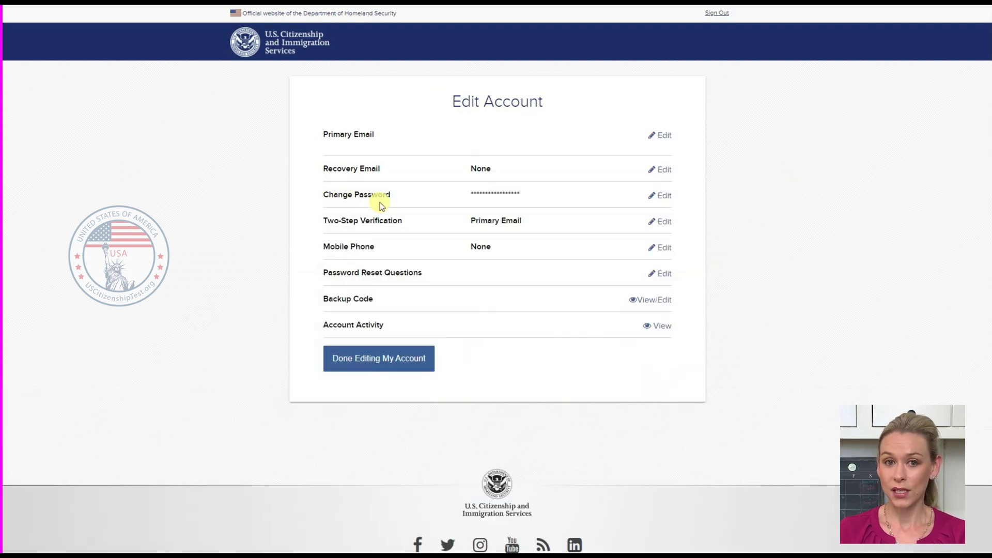
Enter and confirm a new Good-strength password, supply the current password, and save it.
{"action": "left_click", "coordinate": [665, 196]}
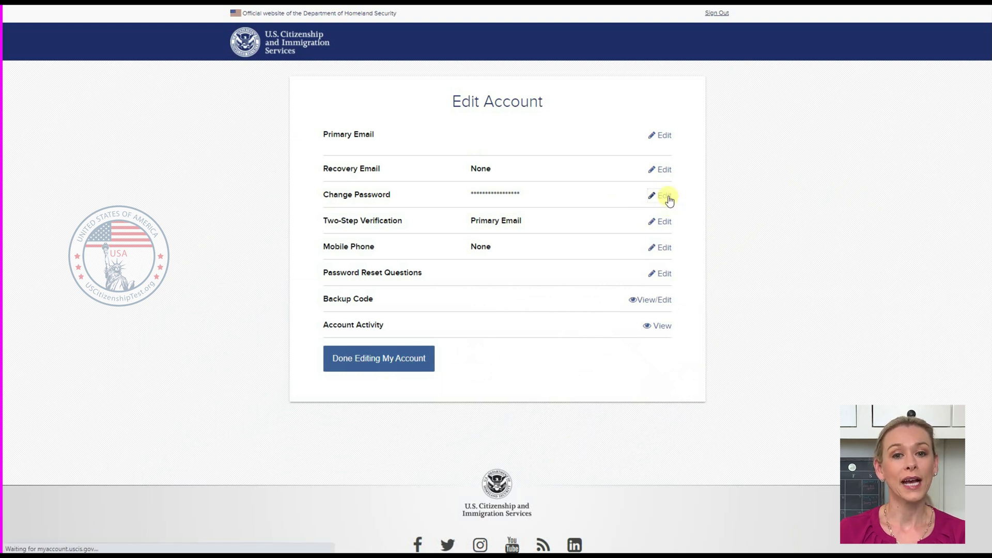
{"action": "type", "text": "qwe"}
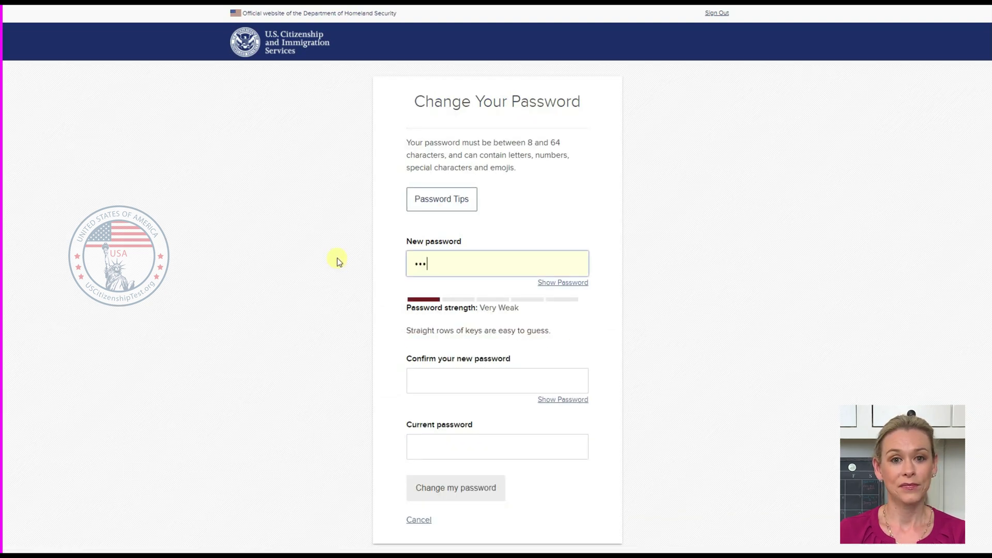
{"action": "type", "text": "rty"}
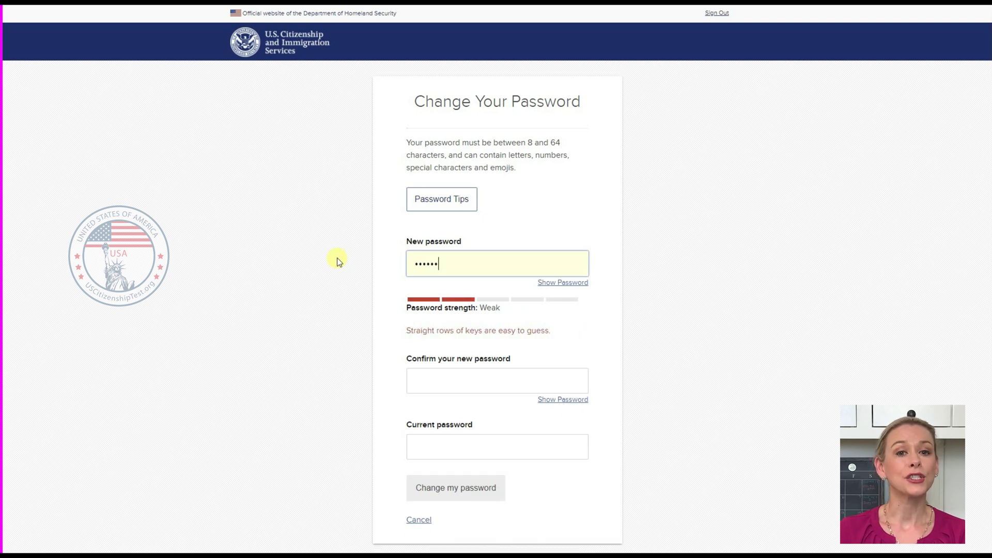
{"action": "type", "text": "123"}
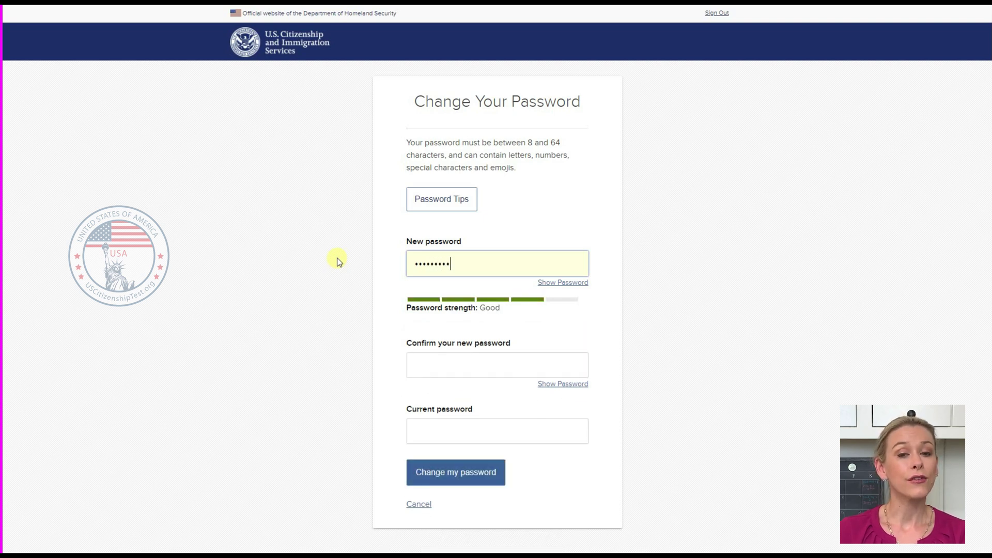
{"action": "left_click", "coordinate": [456, 371]}
{"action": "type", "text": "qwe"}
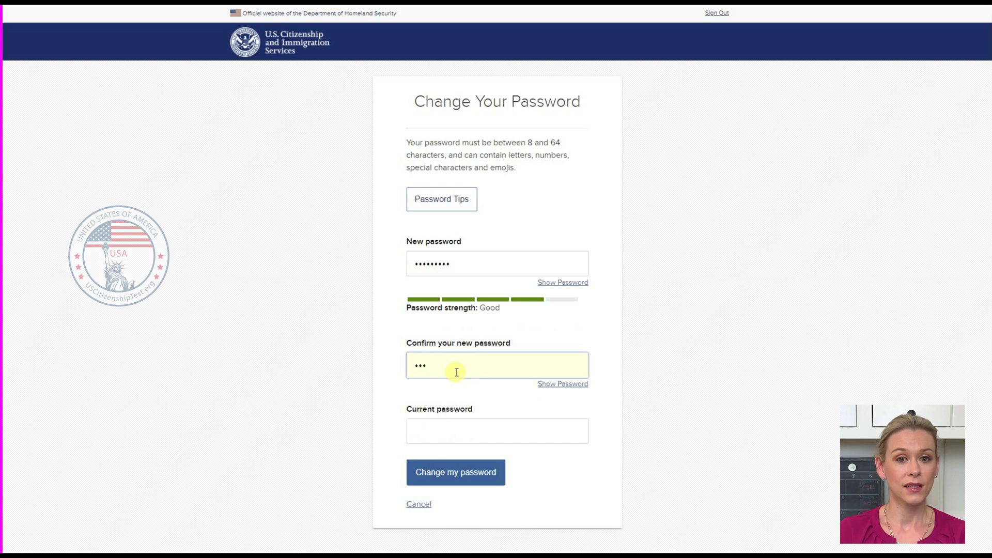
{"action": "type", "text": "rty123"}
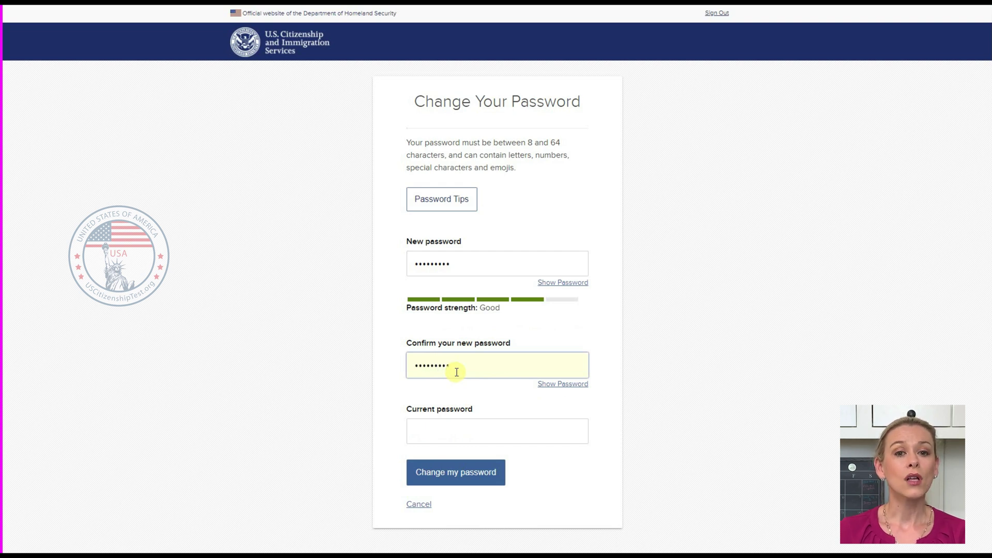
{"action": "left_click", "coordinate": [462, 433]}
{"action": "type", "text": "12345678901234"}
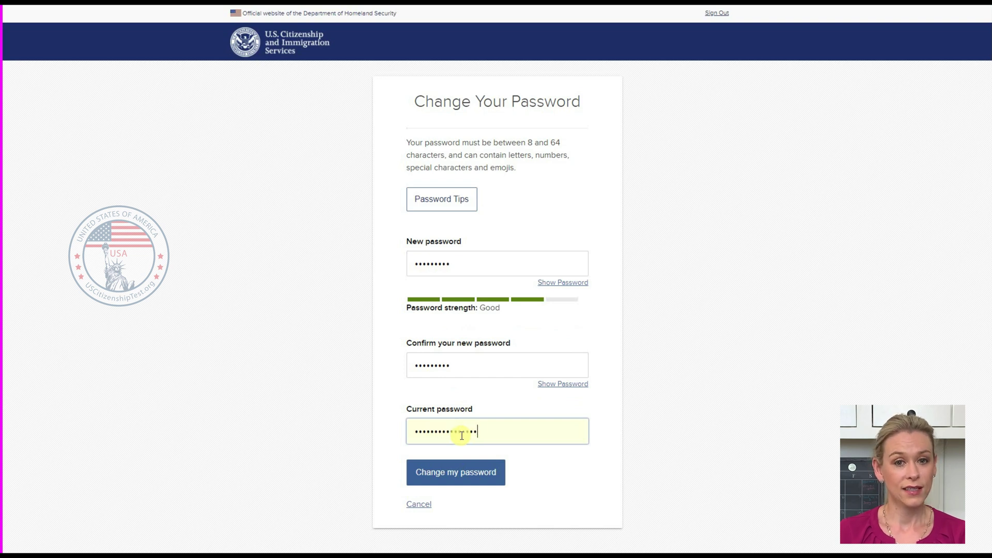
{"action": "type", "text": "56"}
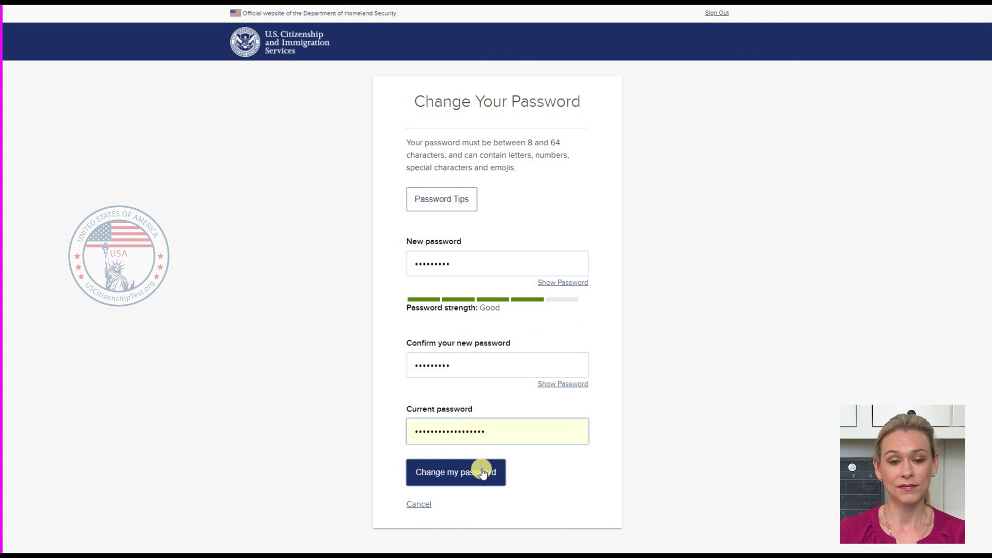
{"action": "left_click", "coordinate": [482, 473]}
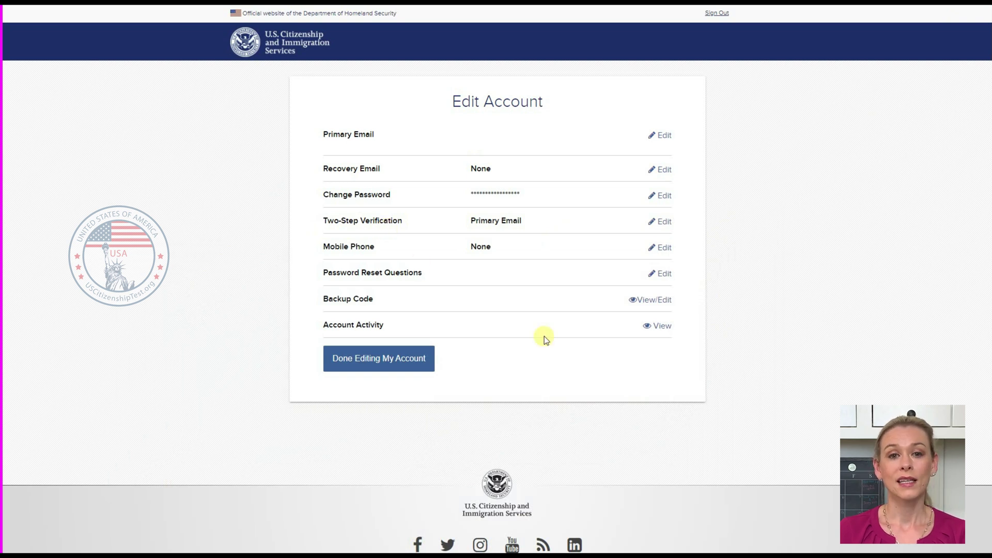
Open Two-Step Verification settings, then select and submit Email as the code delivery method.
{"action": "left_click", "coordinate": [666, 223]}
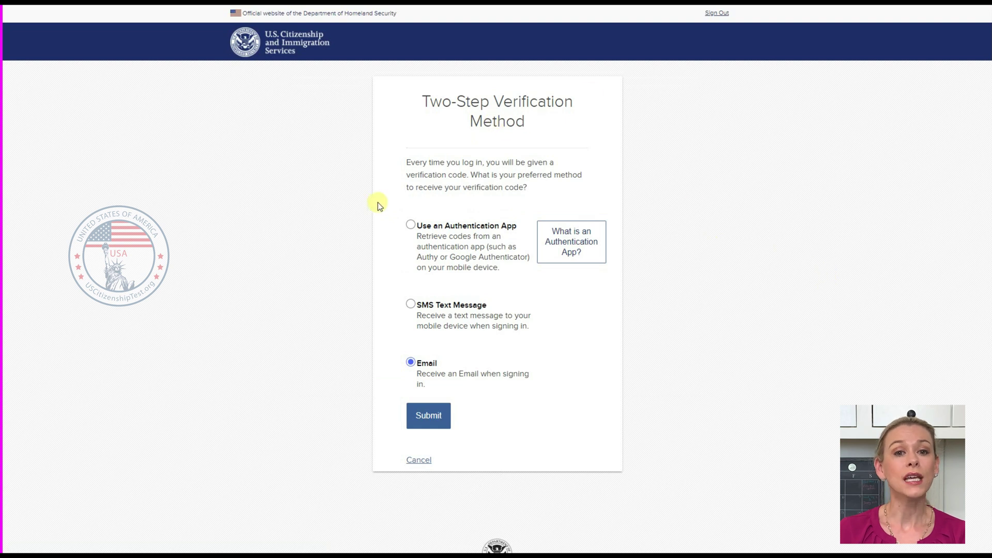
{"action": "left_click", "coordinate": [496, 374]}
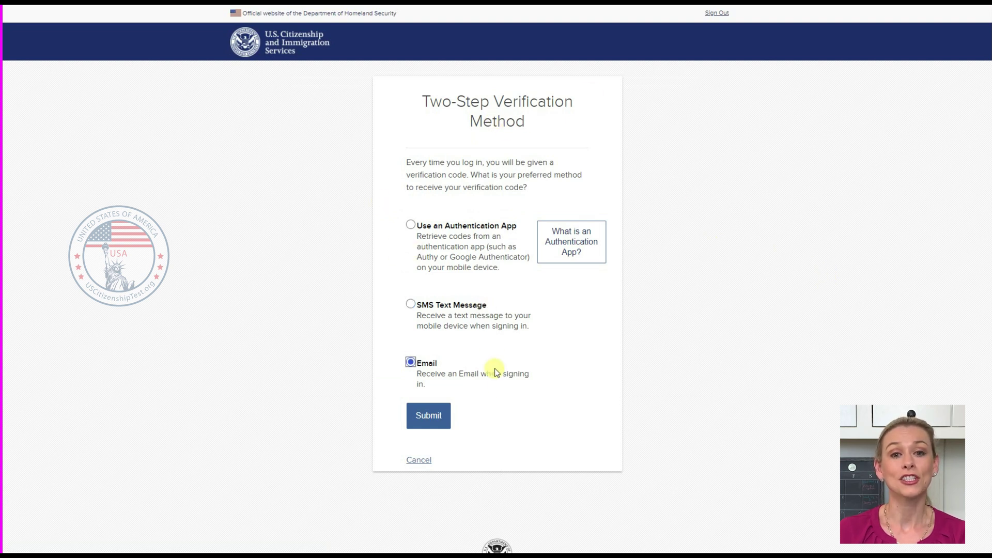
{"action": "left_click", "coordinate": [649, 379]}
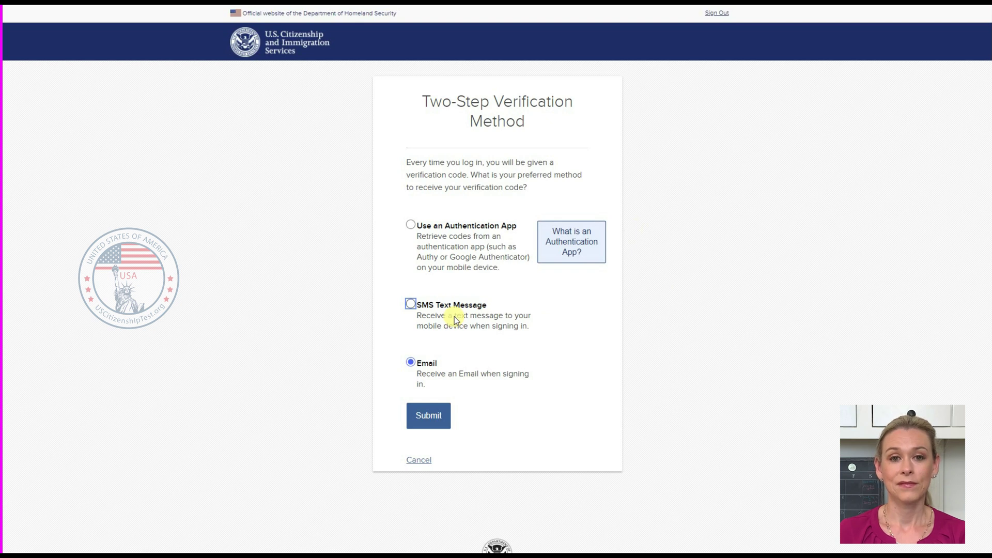
{"action": "left_click", "coordinate": [463, 377]}
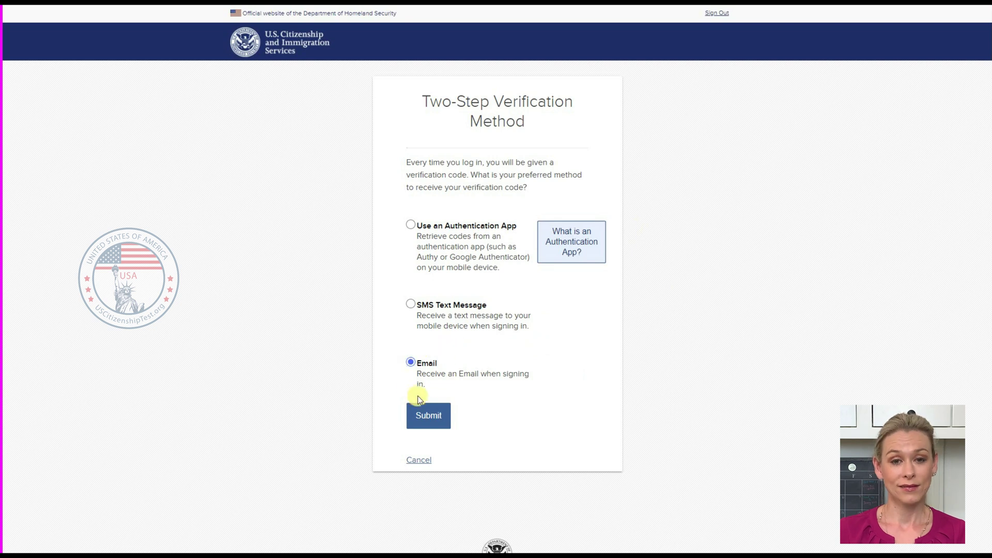
{"action": "left_click", "coordinate": [436, 423]}
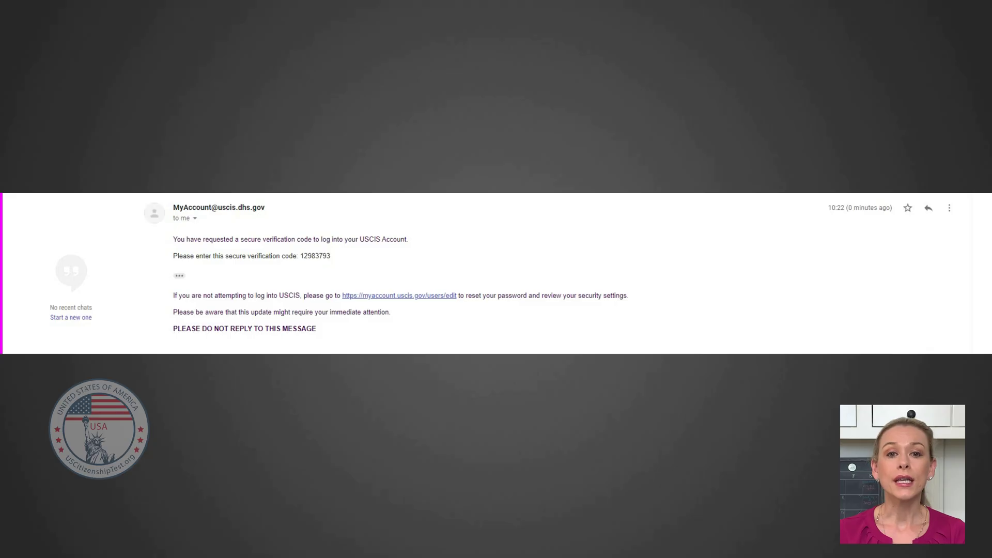
Copy the verification code from the USCIS email and focus the code entry field.
{"action": "double_click", "coordinate": [318, 257]}
{"action": "key", "text": "ctrl+c"}
{"action": "right_click", "coordinate": [318, 258]}
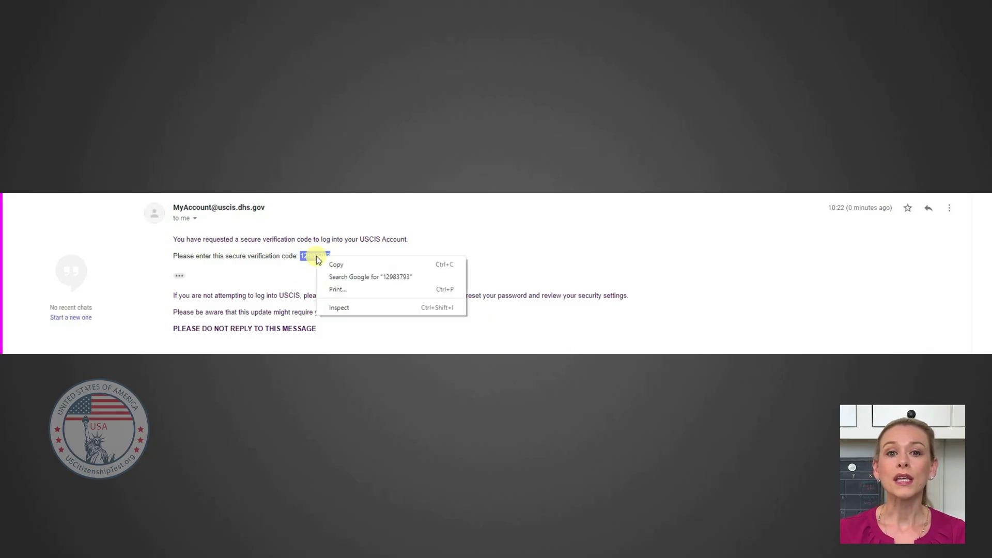
{"action": "left_click", "coordinate": [343, 263]}
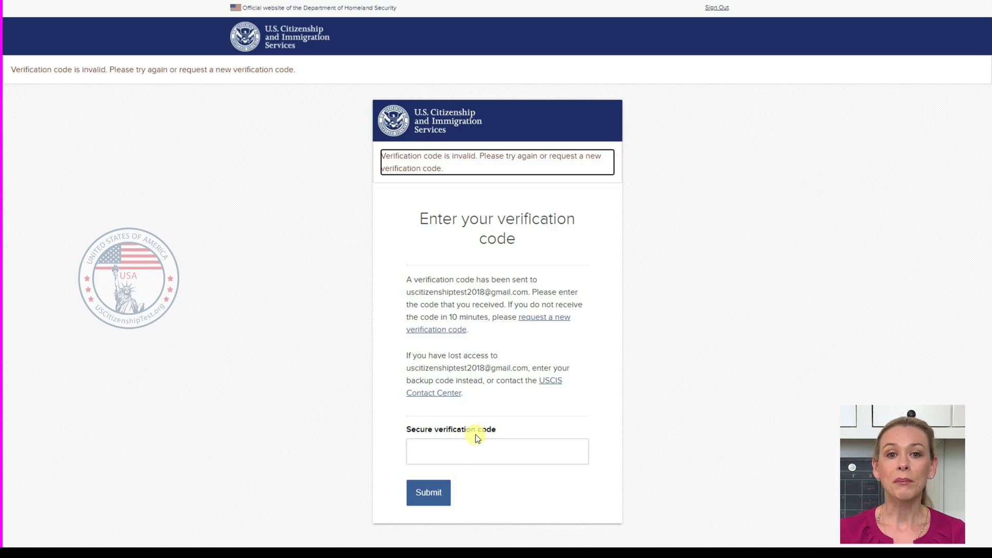
{"action": "left_click", "coordinate": [461, 447]}
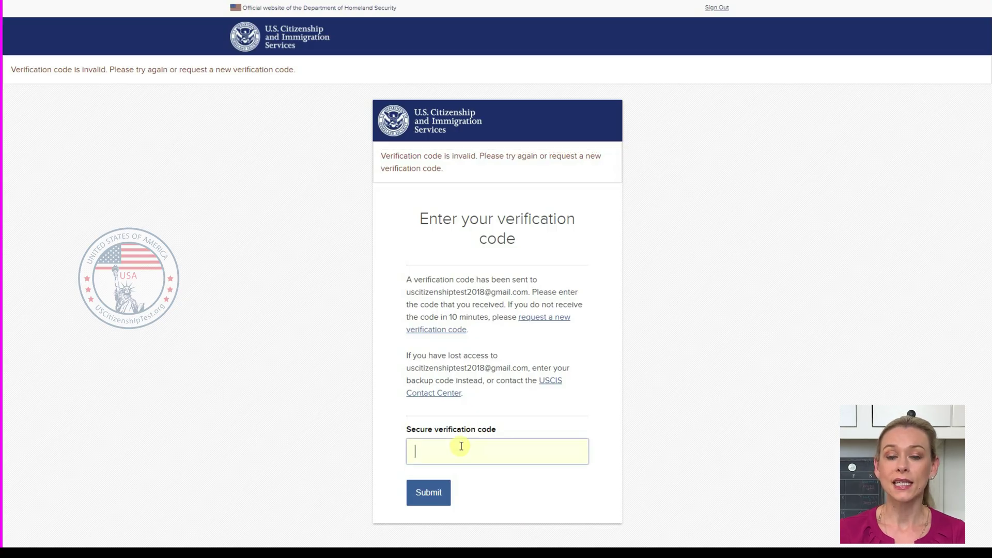
Paste and submit the emailed verification code, then open the Mobile Phone settings.
{"action": "key", "text": "ctrl+v"}
{"action": "left_click", "coordinate": [427, 492]}
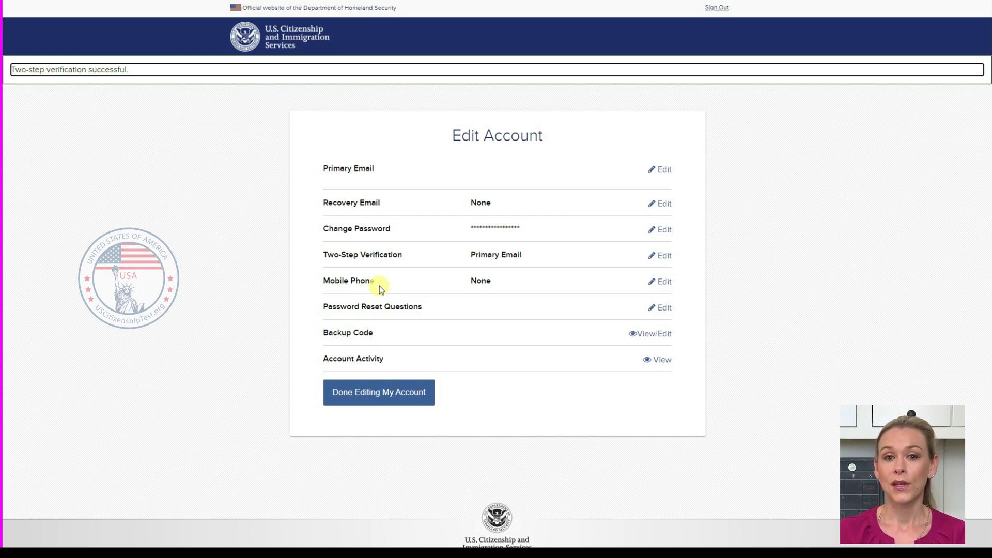
{"action": "left_click", "coordinate": [665, 282]}
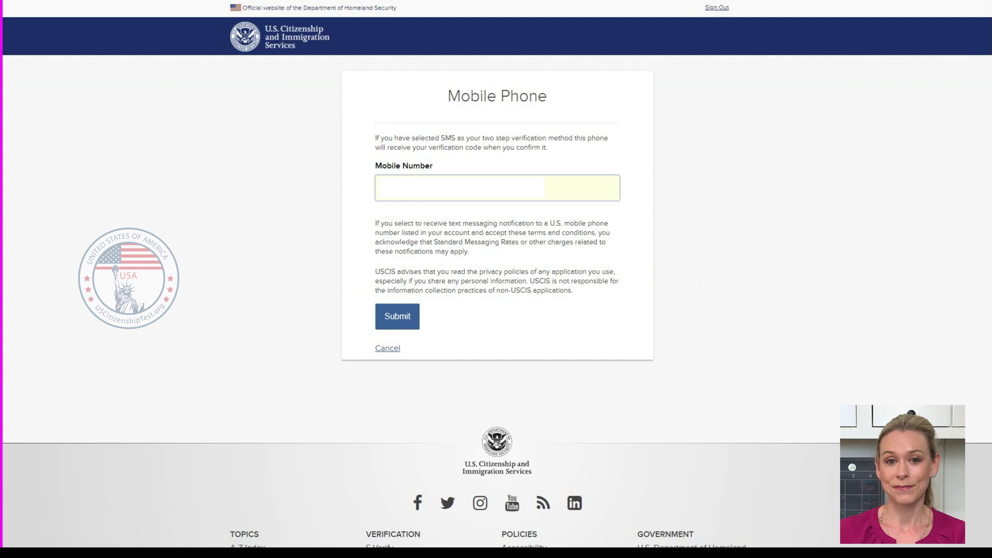
{"action": "left_click", "coordinate": [396, 325]}
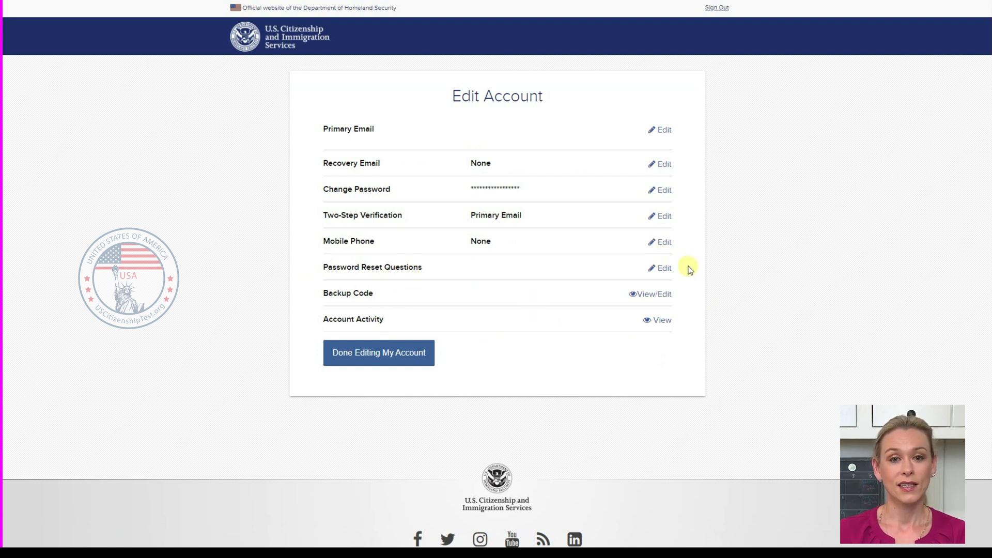
Answer reset Questions 1–3, choosing father's mother's maiden name and first city without parents.
{"action": "left_click", "coordinate": [665, 269]}
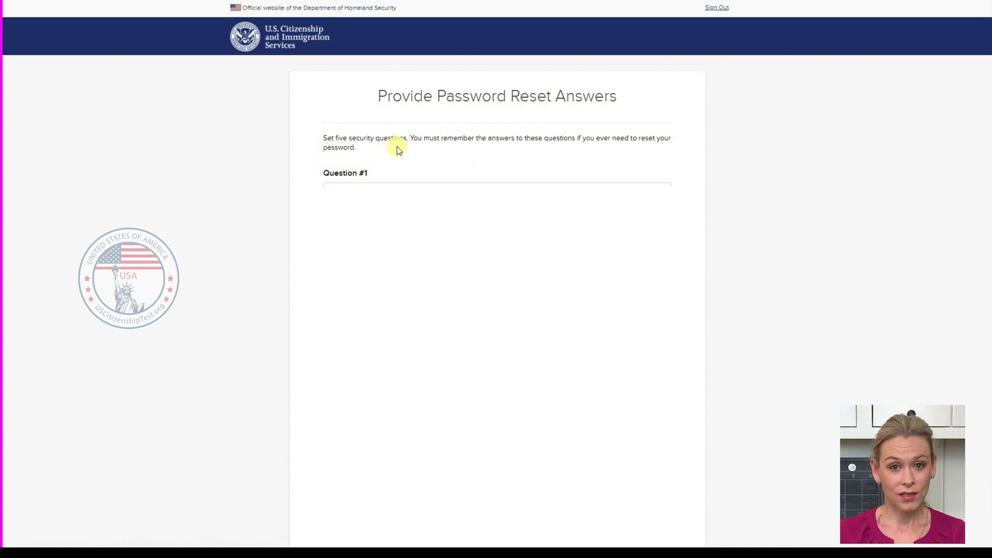
{"action": "left_click", "coordinate": [660, 193]}
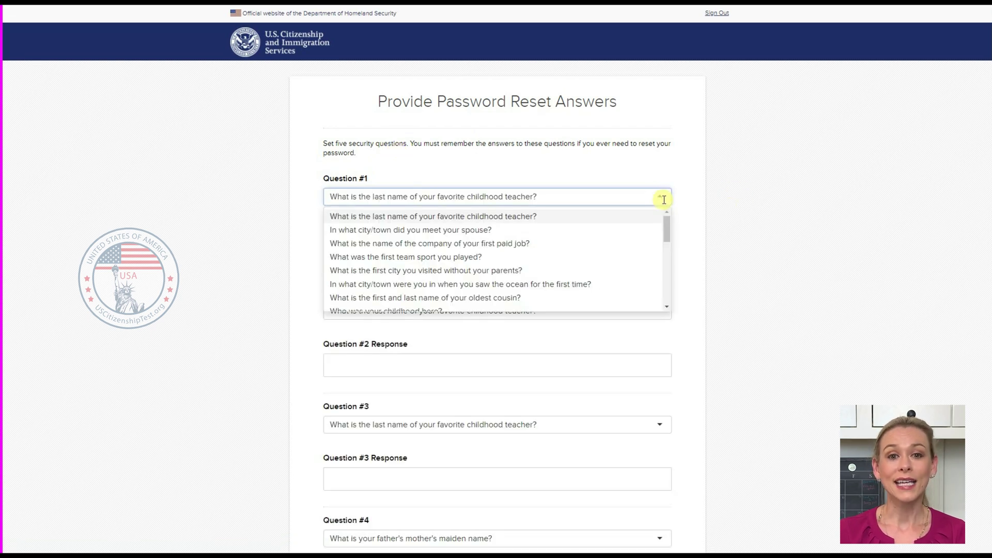
{"action": "left_click_drag", "start_coordinate": [667, 228], "coordinate": [669, 291]}
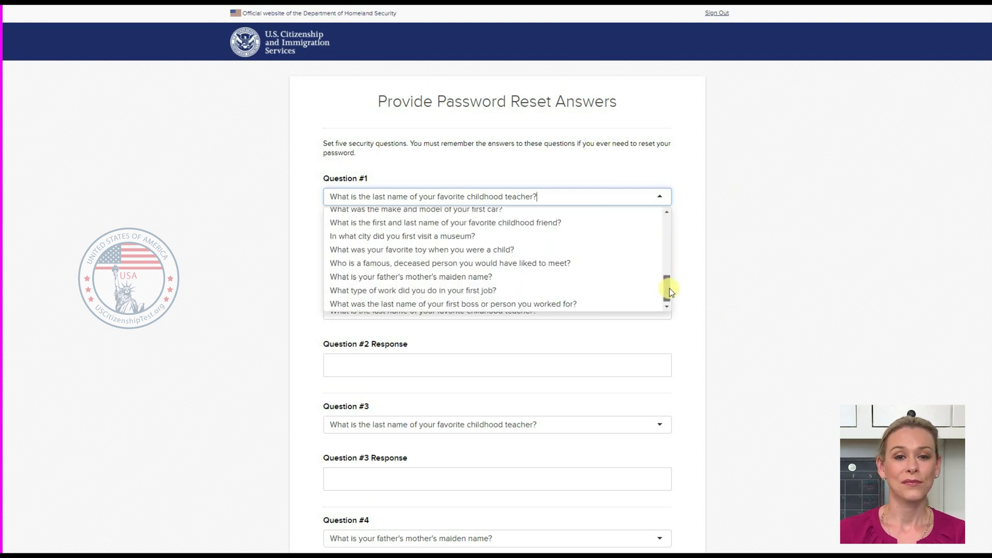
{"action": "left_click", "coordinate": [510, 277]}
{"action": "key", "text": "Tab"}
{"action": "type", "text": "Sanchez"}
{"action": "left_click", "coordinate": [501, 365]}
{"action": "type", "text": "Lee"}
{"action": "left_click", "coordinate": [497, 424]}
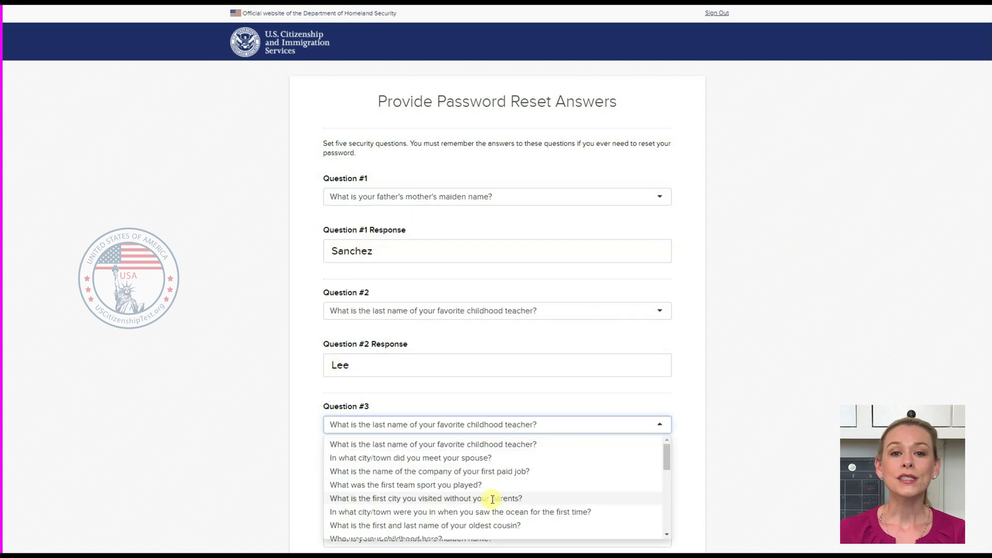
{"action": "left_click", "coordinate": [492, 498]}
{"action": "left_click", "coordinate": [398, 476]}
{"action": "type", "text": "Hampton"}
Set Questions 4 and 5 to first job type and first sports coach with answers, then submit.
{"action": "scroll", "coordinate": [399, 476], "scroll_direction": "down", "scroll_amount": 5}
{"action": "left_click", "coordinate": [487, 285]}
{"action": "left_click", "coordinate": [487, 377]}
{"action": "key", "text": "Tab"}
{"action": "type", "text": "Chef"}
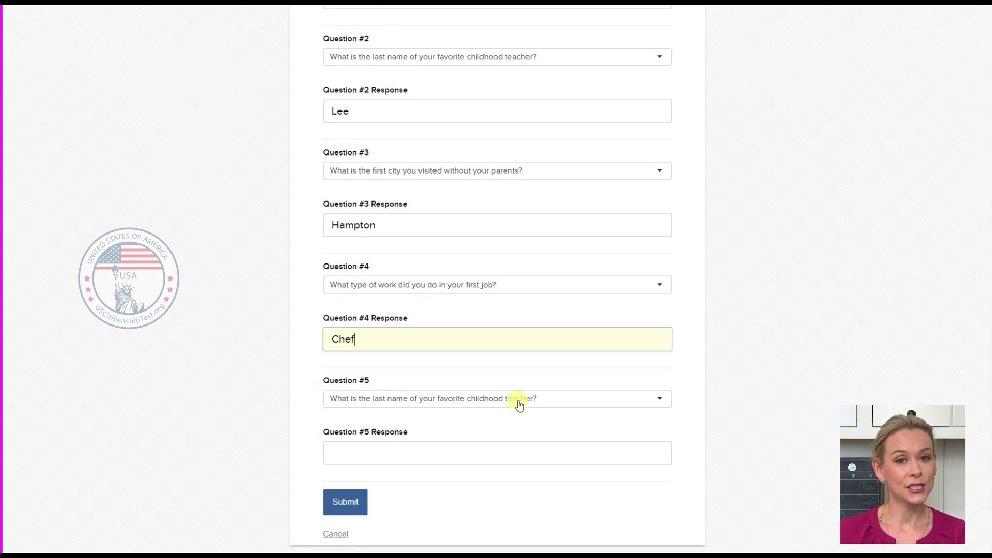
{"action": "left_click", "coordinate": [520, 404]}
{"action": "left_click", "coordinate": [510, 503]}
{"action": "left_click", "coordinate": [447, 455]}
{"action": "type", "text": "Victor"}
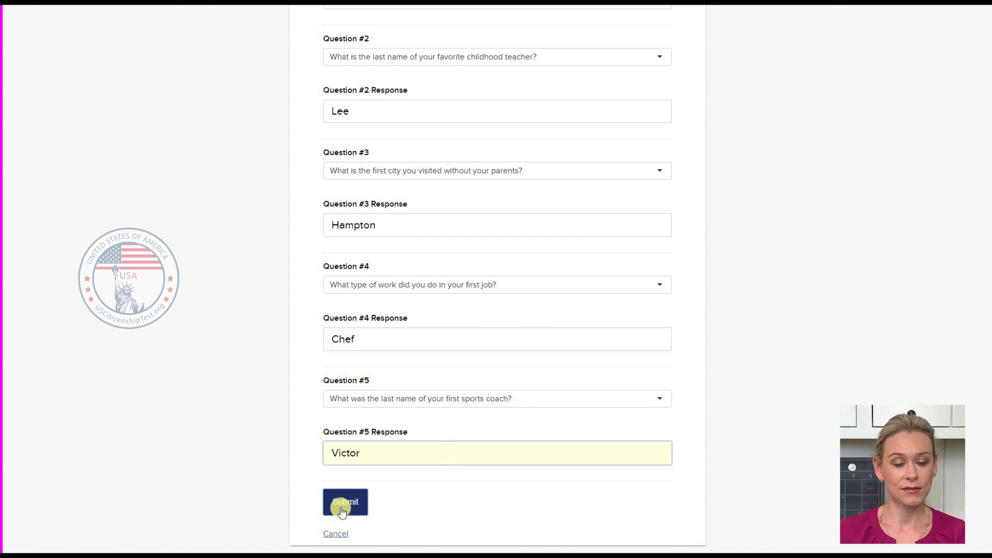
{"action": "left_click", "coordinate": [342, 509]}
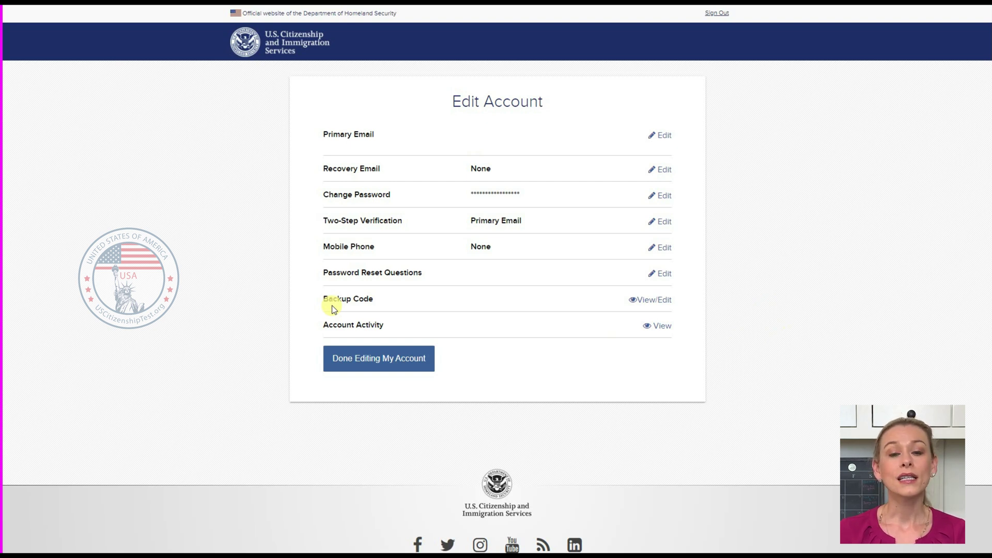
Show the backup code, export it as PDF, generate a new one, and close the window.
{"action": "left_click", "coordinate": [653, 303]}
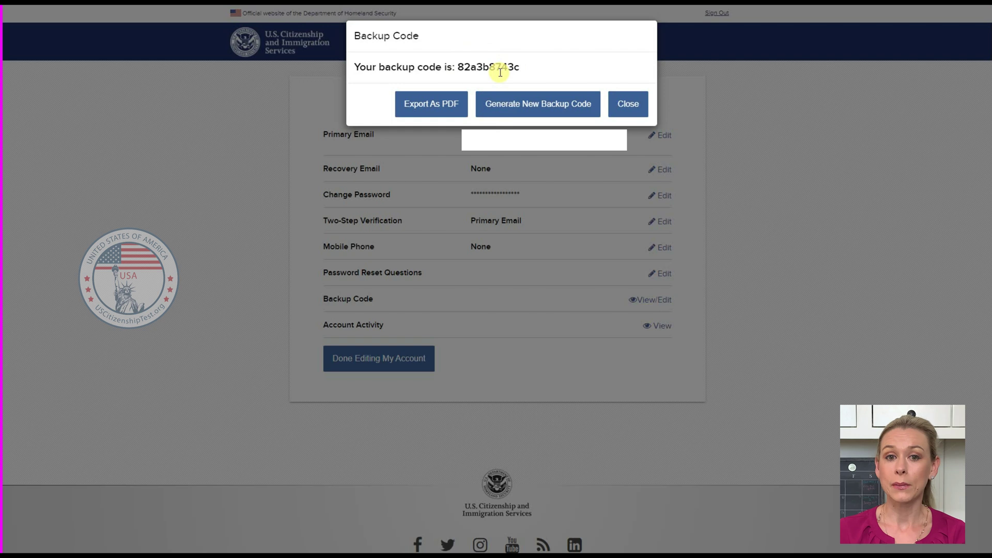
{"action": "left_click", "coordinate": [446, 117]}
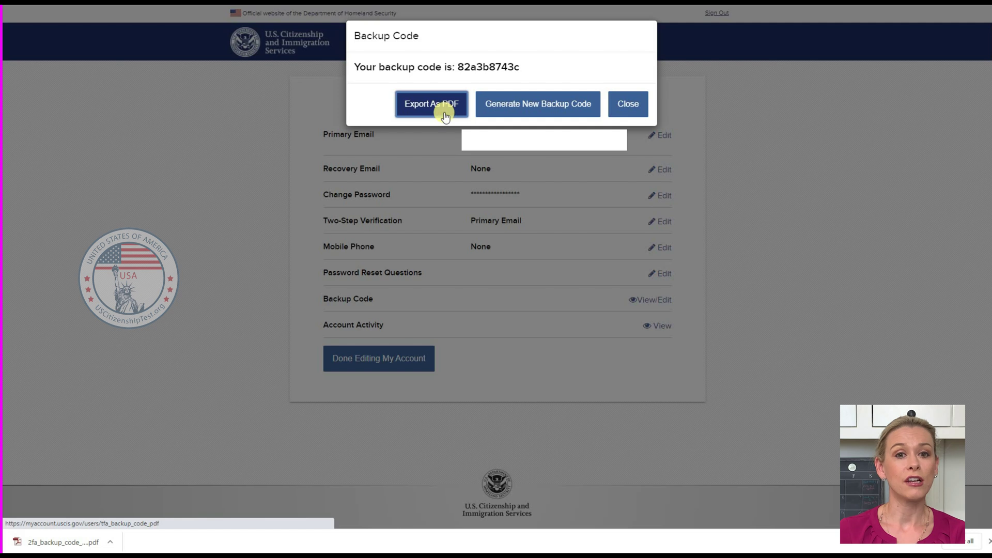
{"action": "left_click", "coordinate": [556, 113]}
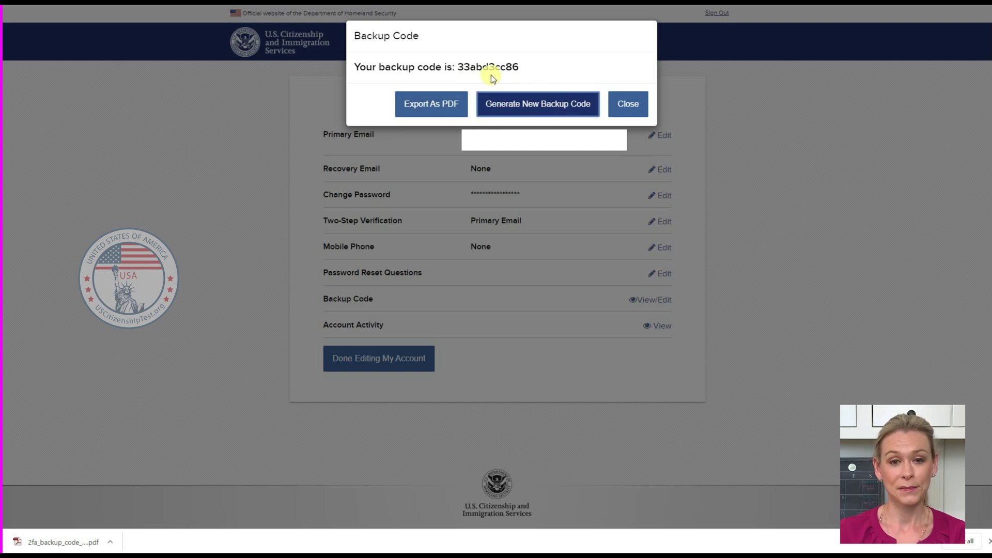
{"action": "key", "text": "Escape"}
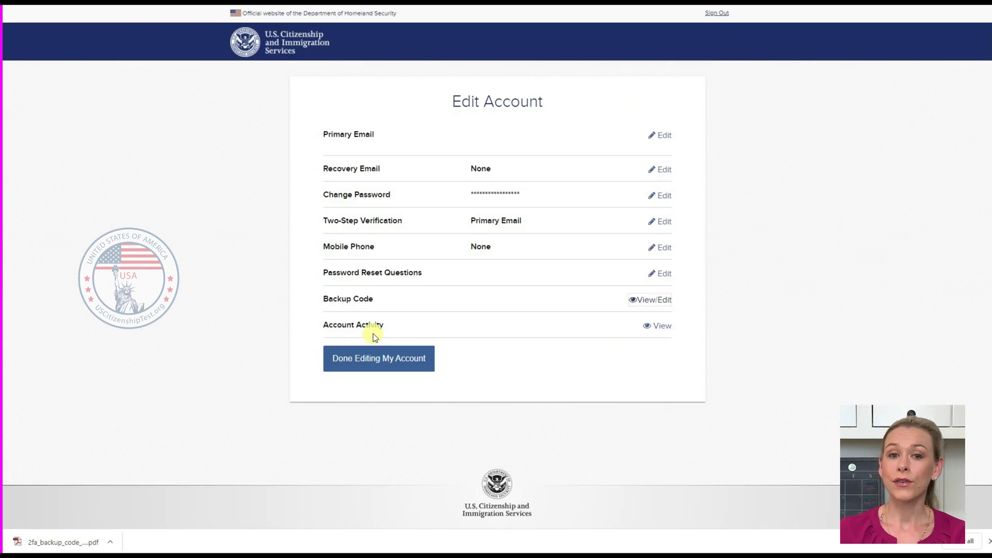
View the Account Activity history and scroll to the list of devices used to log in.
{"action": "left_click", "coordinate": [662, 328]}
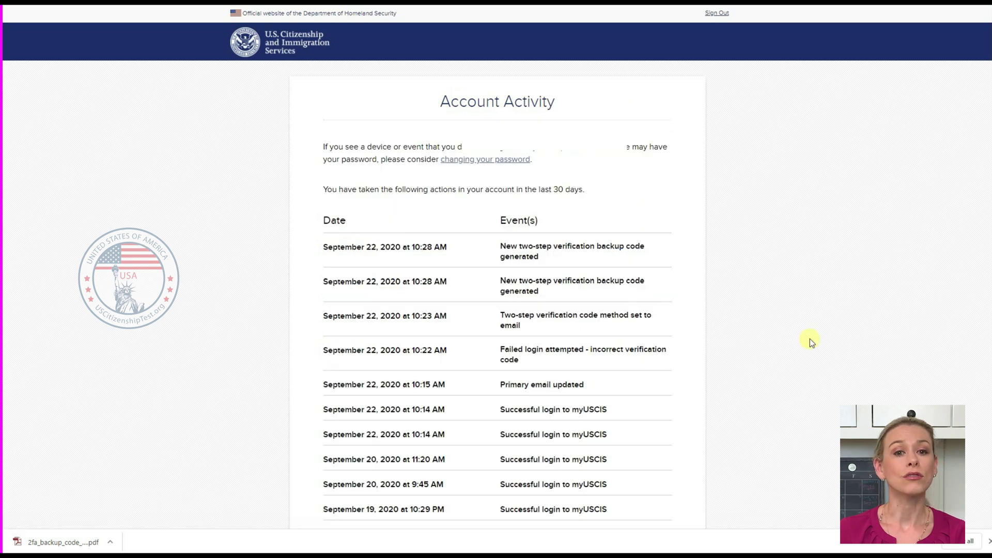
{"action": "scroll", "coordinate": [491, 248], "scroll_direction": "down", "scroll_amount": 10}
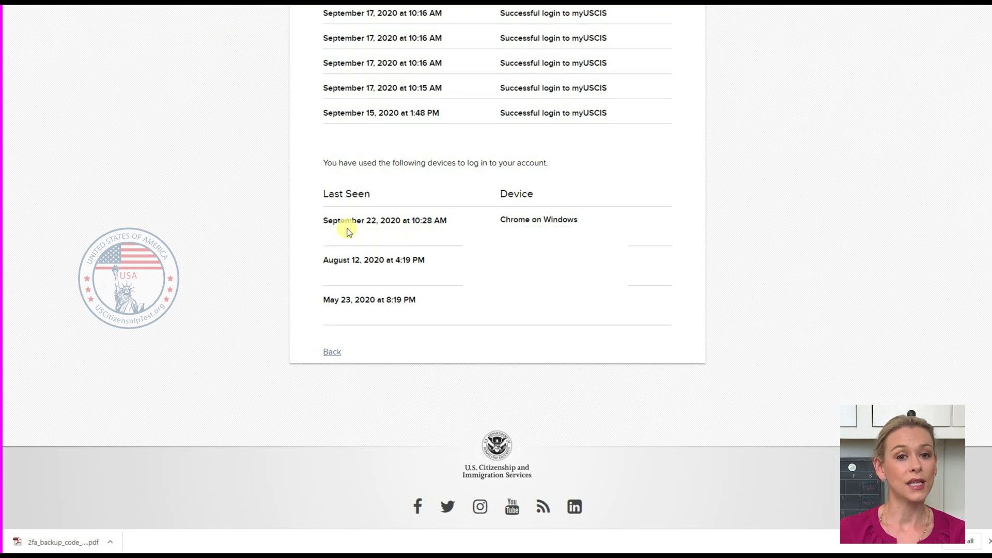